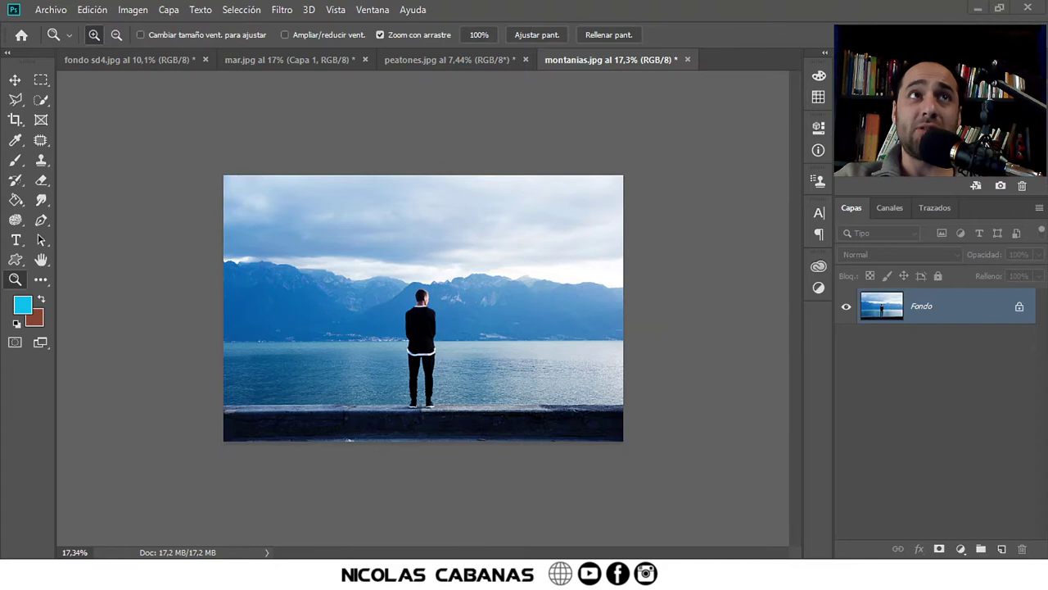
Compare before-and-after versions of the fondo sd4.jpg and mar.jpg example photos.
left_click(145, 63)
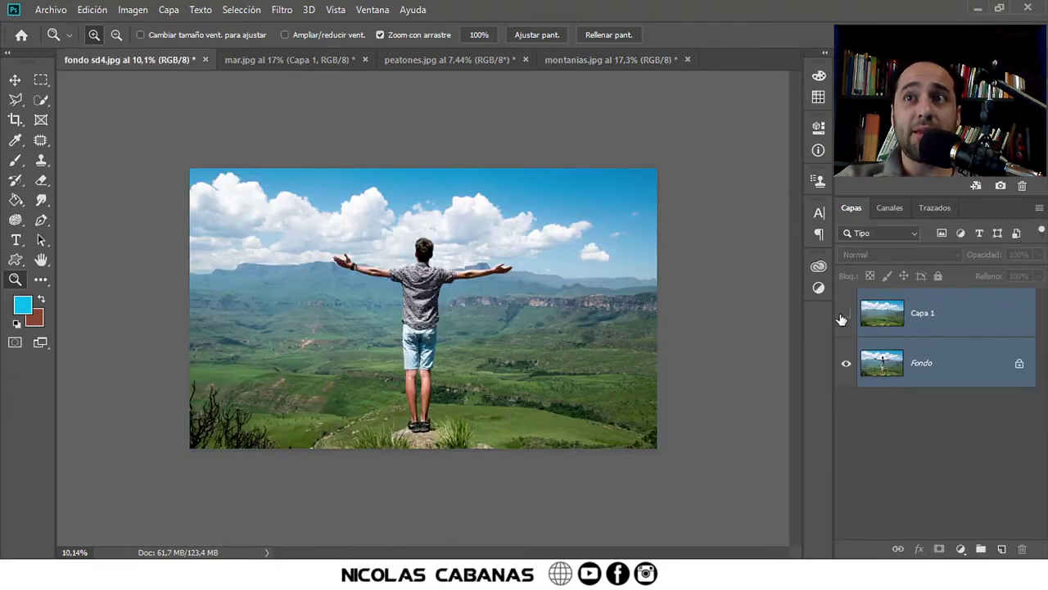
left_click(845, 314)
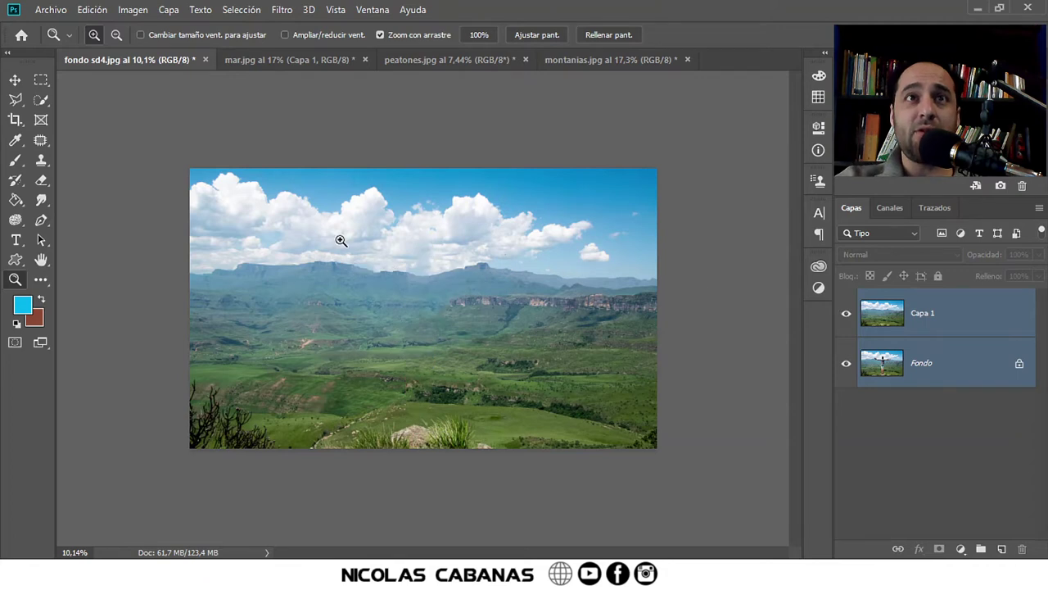
left_click(271, 67)
left_click(845, 315)
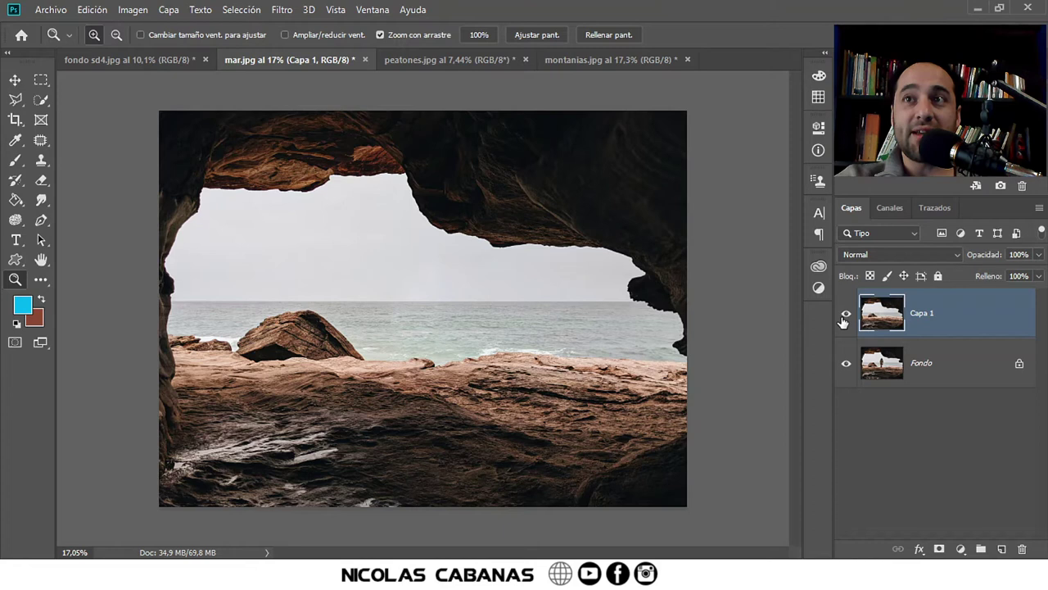
left_click(845, 315)
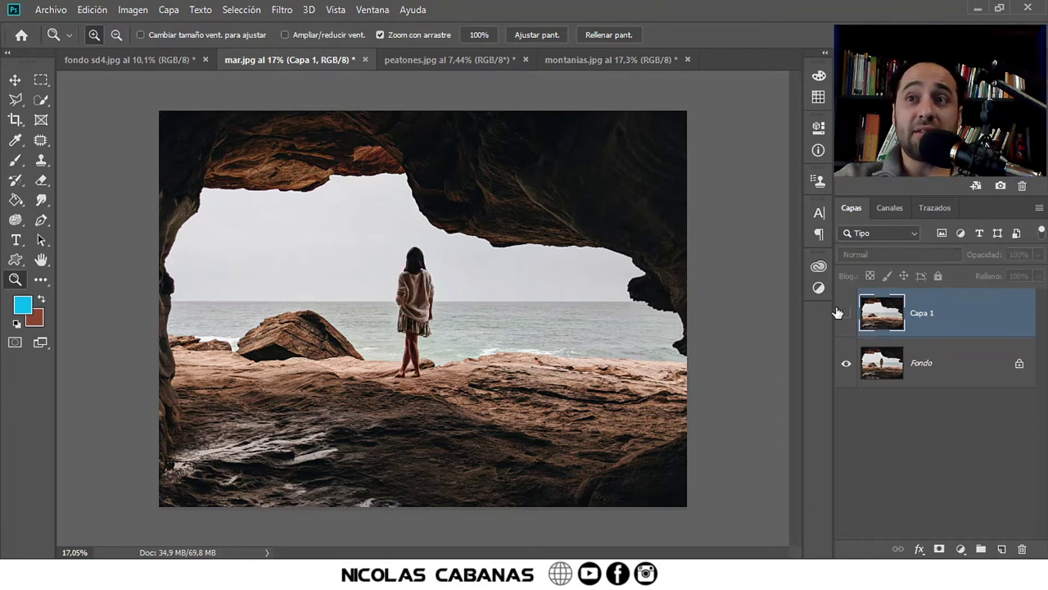
left_click(843, 314)
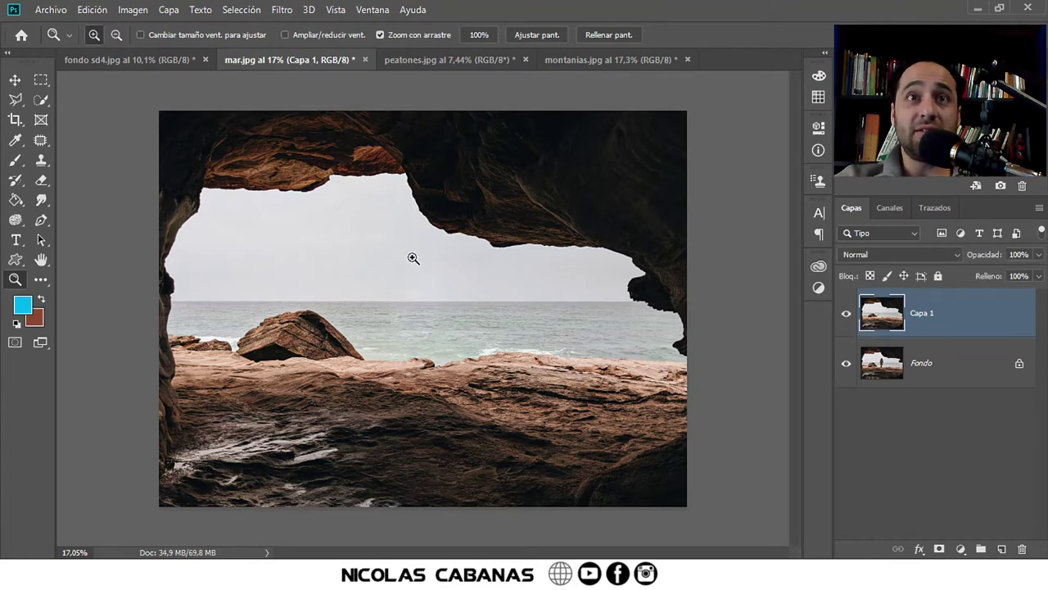
Glance at peatones.jpg, then return to montanias.jpg and zoom to about 27%.
left_click(434, 61)
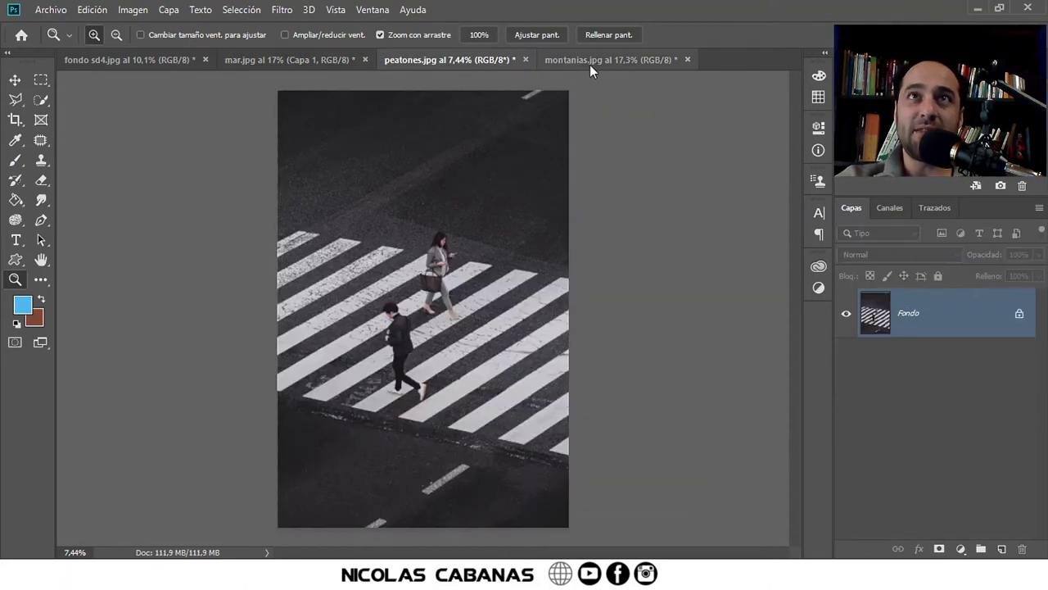
left_click(621, 63)
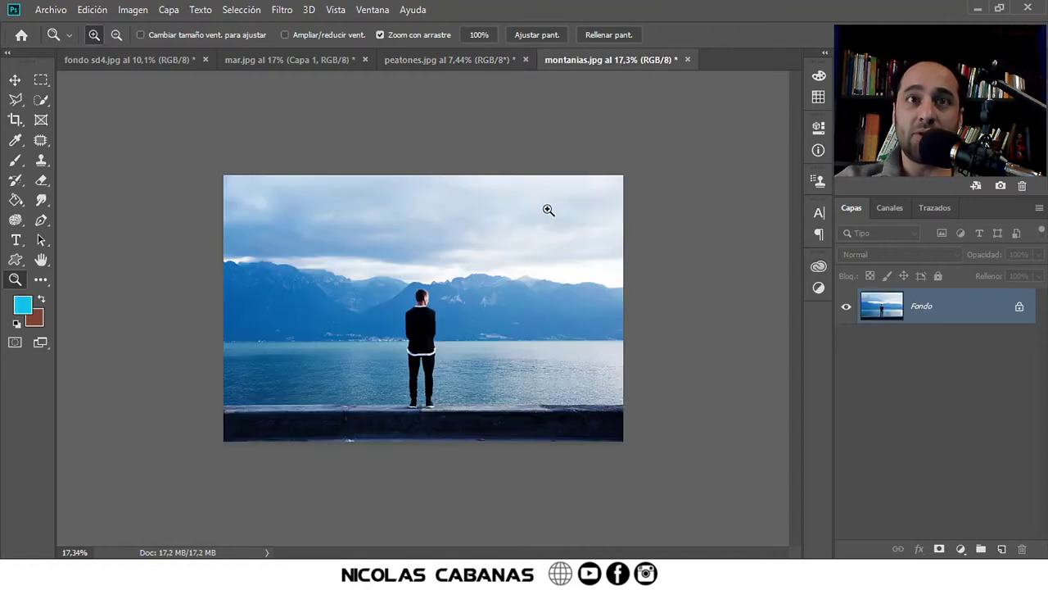
left_click_drag(489, 412, 488, 417)
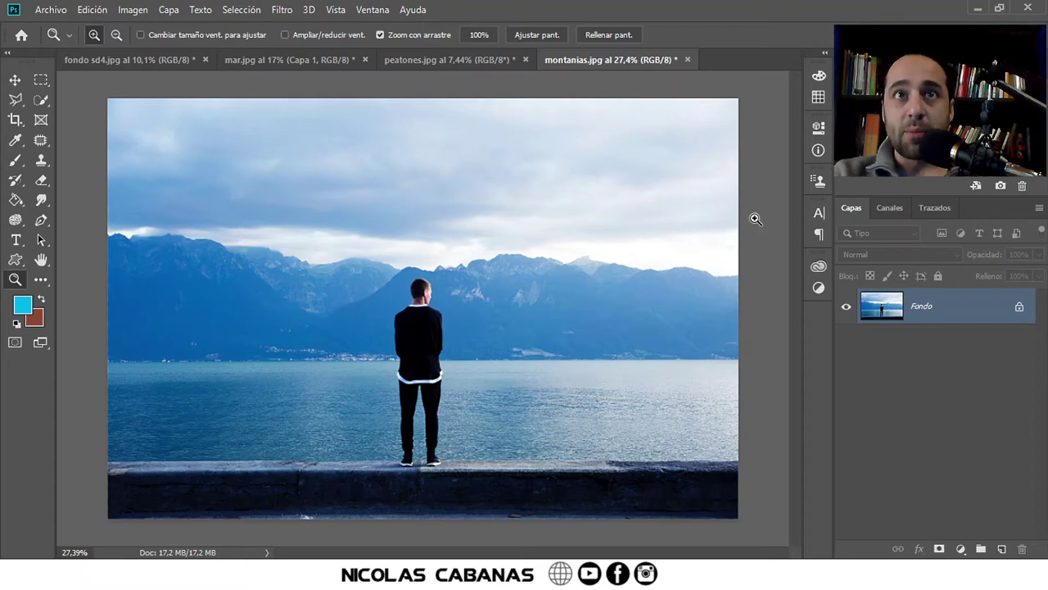
Duplicate the Fondo layer as Fondo copia, then zoom in on the man and shoreline.
right_click(955, 306)
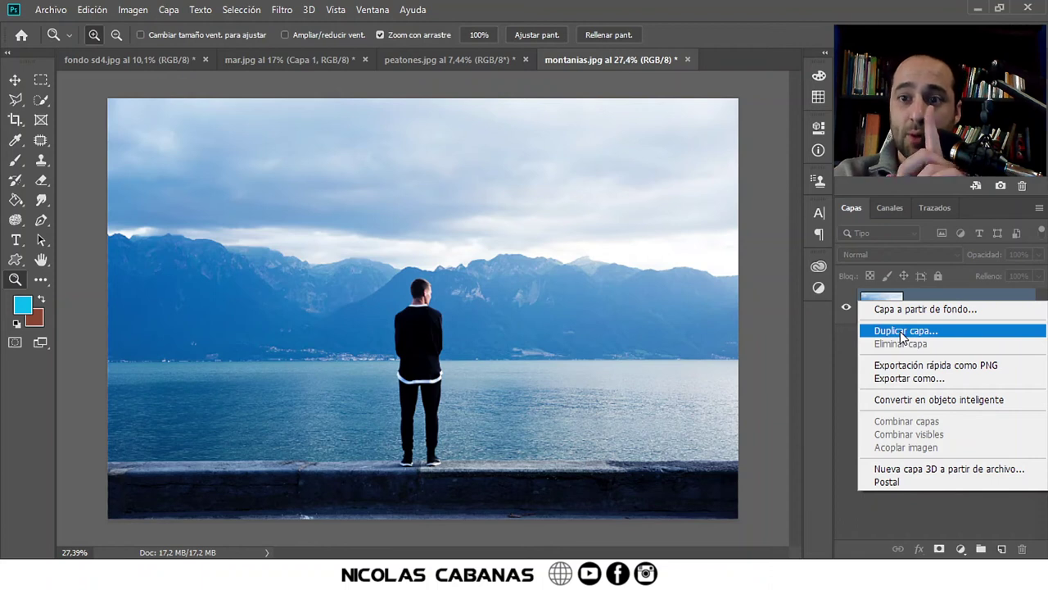
left_click(870, 511)
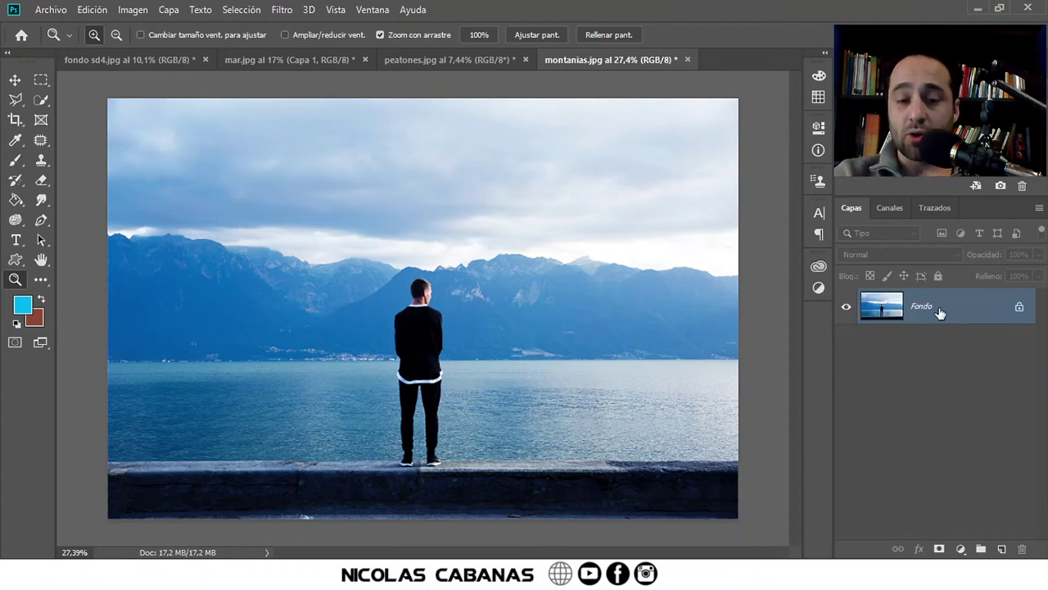
key("ctrl+j")
key("Delete")
left_click_drag(944, 312, 1001, 546)
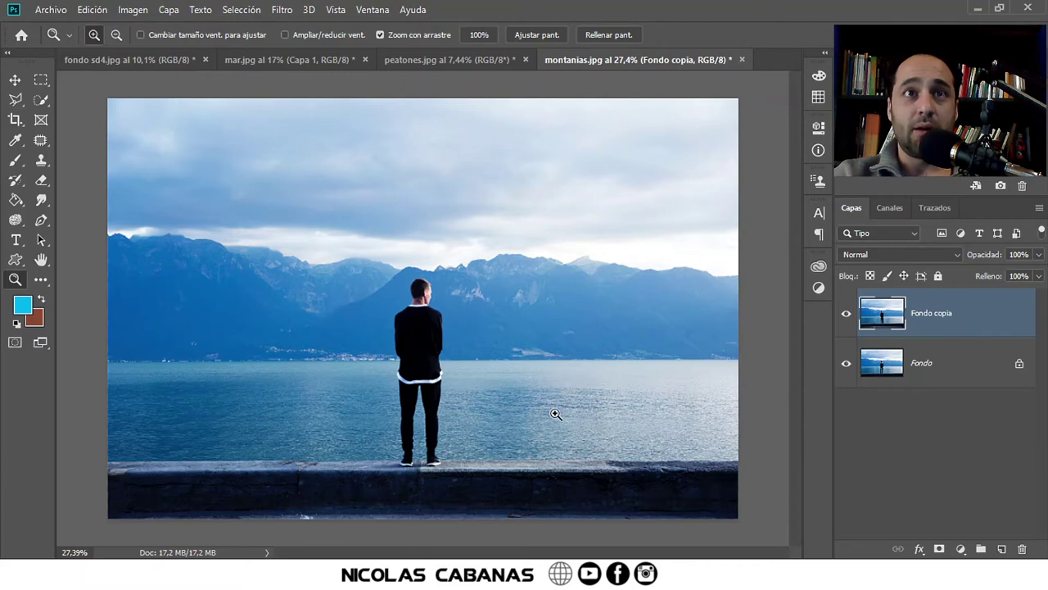
left_click_drag(555, 413, 579, 421)
left_click_drag(438, 344, 374, 327)
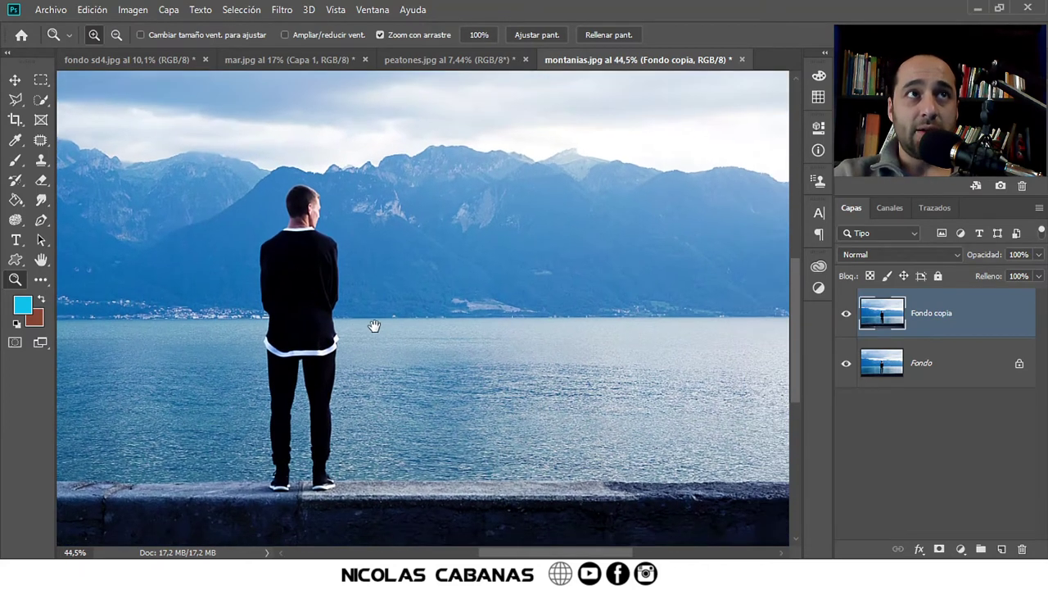
Activate the Patch tool in Destino mode and fit the whole photo in the window.
left_click(42, 143)
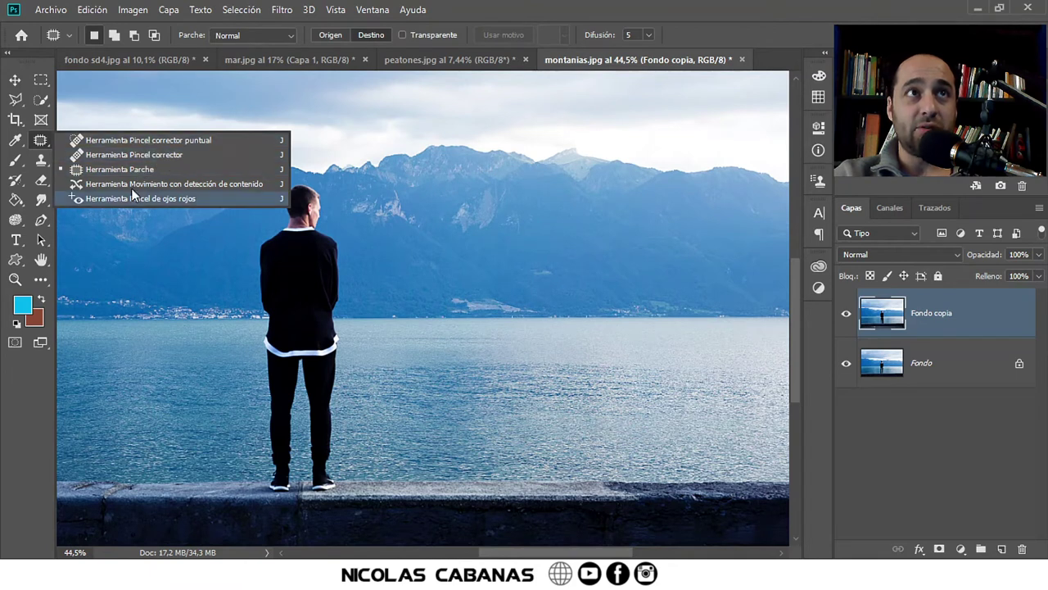
left_click(276, 169)
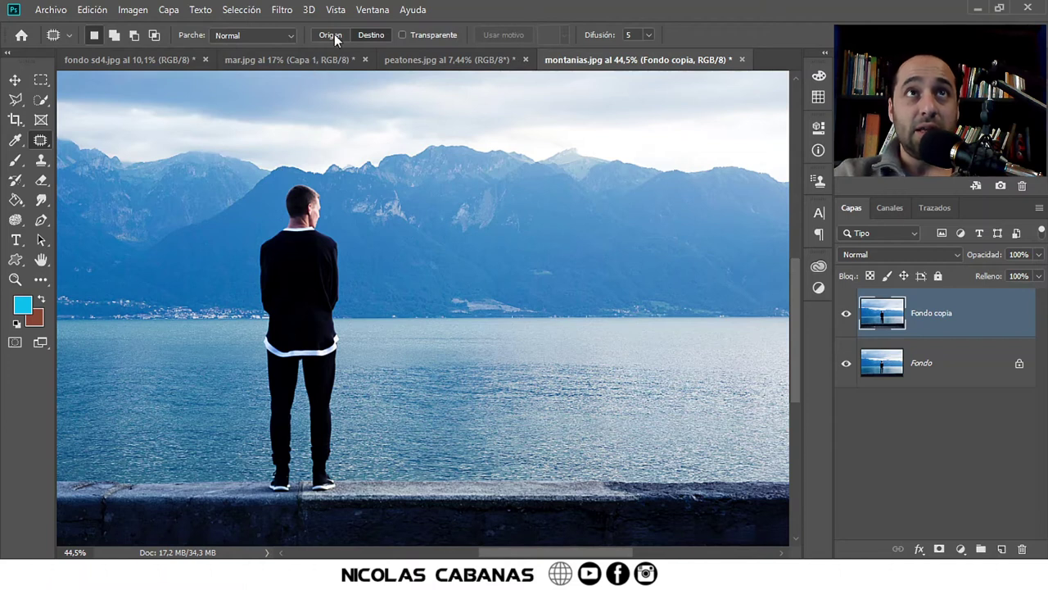
left_click(364, 35)
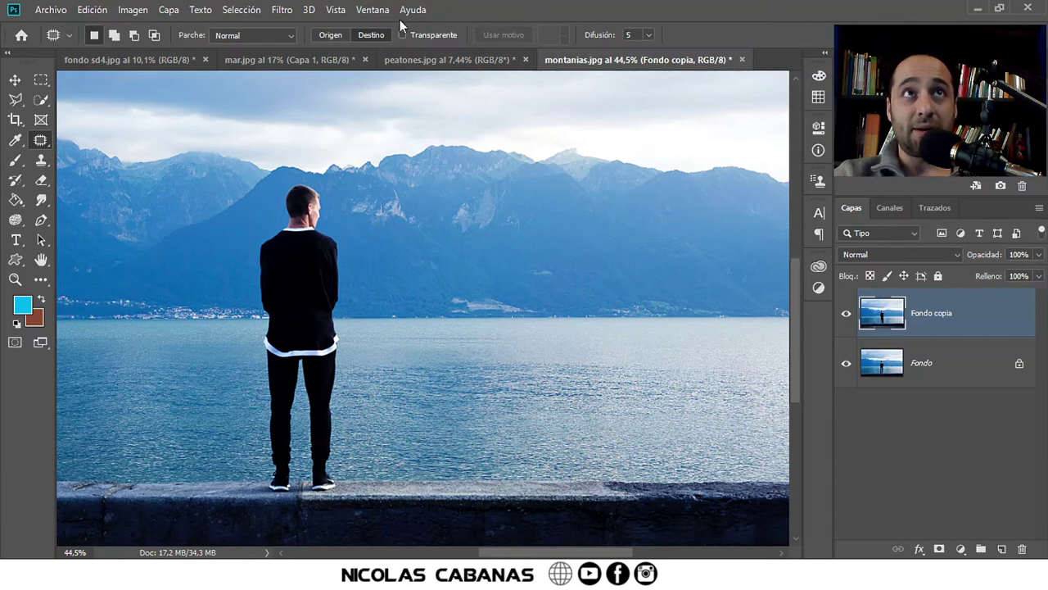
left_click(365, 11)
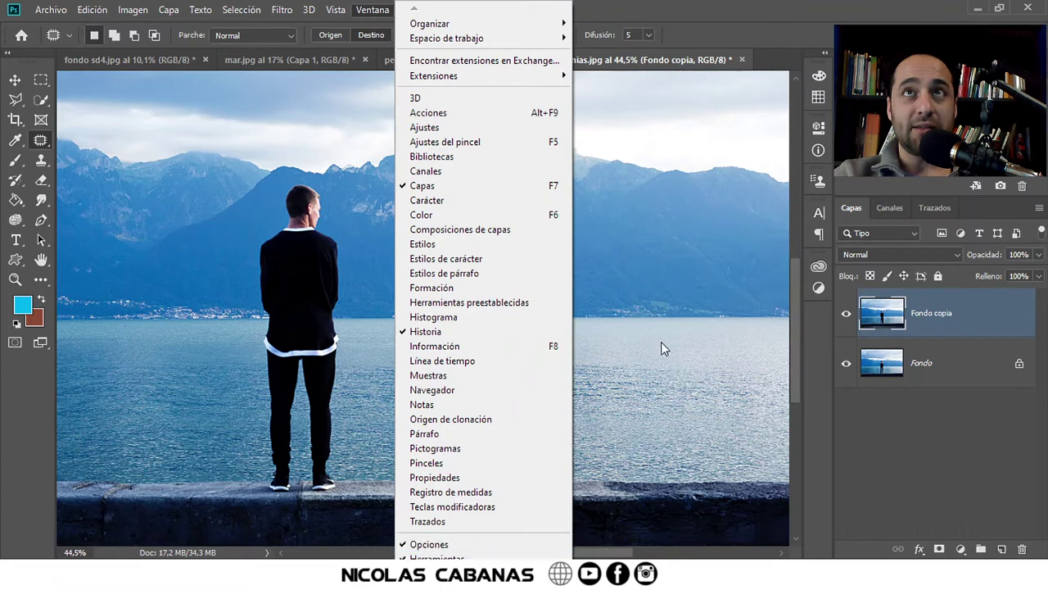
left_click(703, 23)
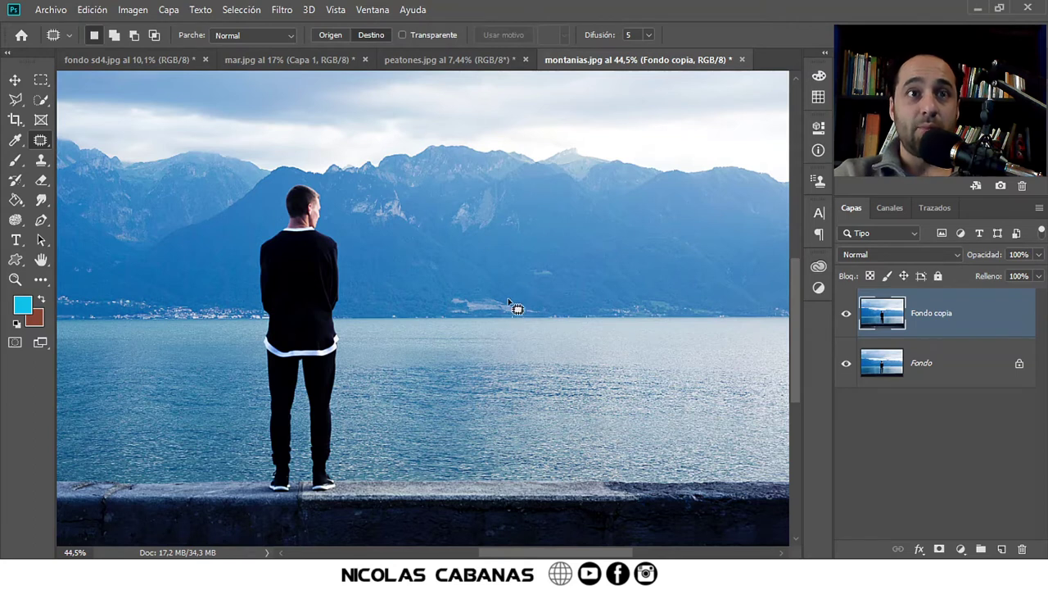
key("ctrl+0")
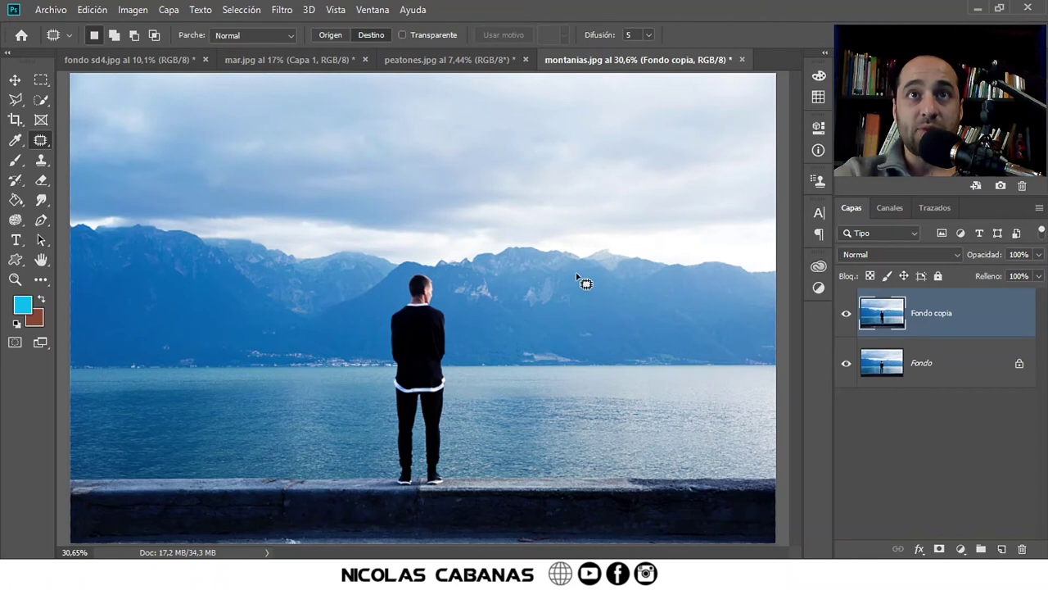
Lasso a clean sea-and-mountain strip right of the man, try patching him, then undo.
mouse_move(576, 275)
left_mouse_down()
mouse_move(563, 306)
mouse_move(558, 485)
mouse_move(619, 490)
mouse_move(617, 387)
mouse_move(590, 269)
left_mouse_up()
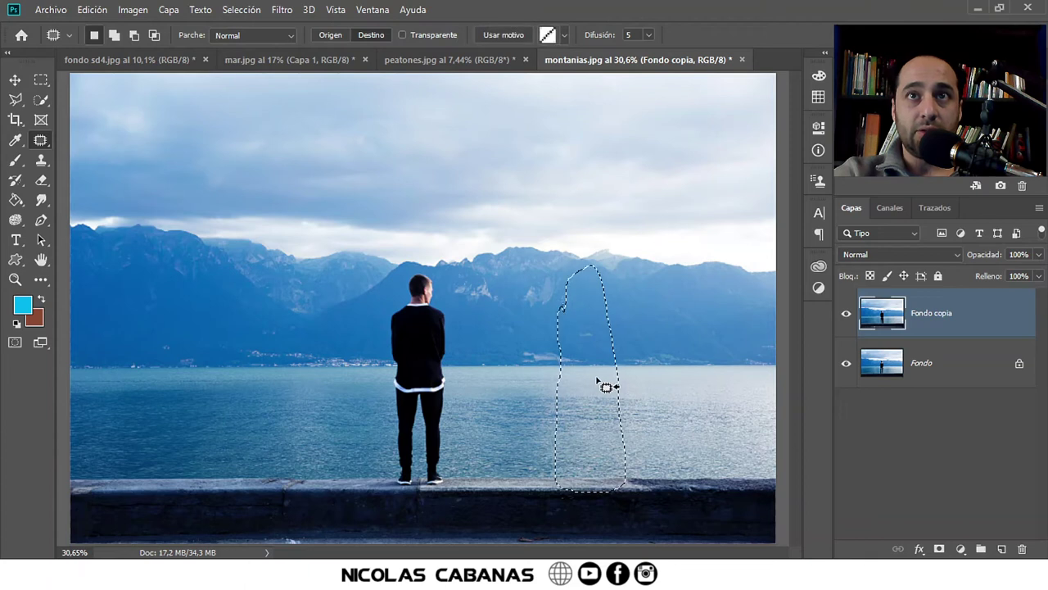
left_click_drag(600, 344, 416, 340)
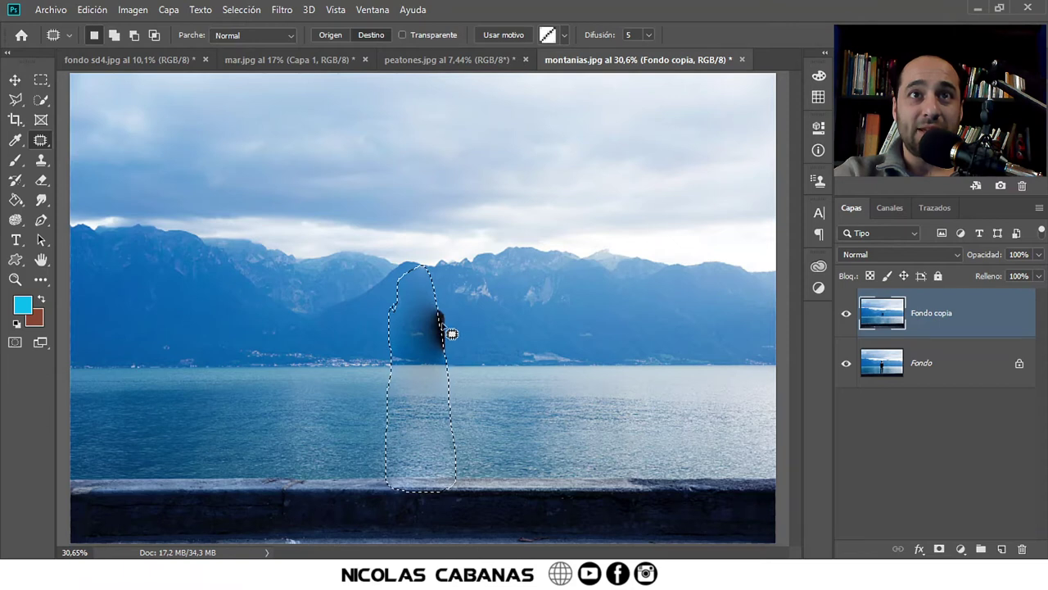
key("ctrl+z")
Widen the clean-area outline in add-to-selection mode and drag it over the man.
scroll(646, 349, "up", 2)
left_click(114, 34)
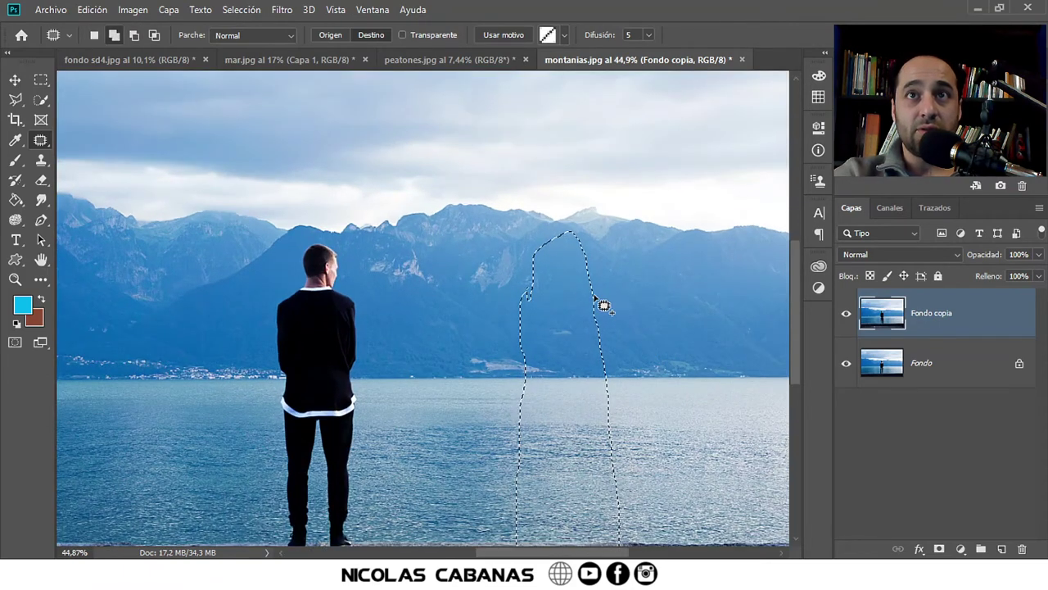
mouse_move(601, 294)
left_mouse_down()
mouse_move(605, 391)
mouse_move(531, 287)
mouse_move(599, 286)
left_mouse_up()
left_click_drag(520, 343, 530, 335)
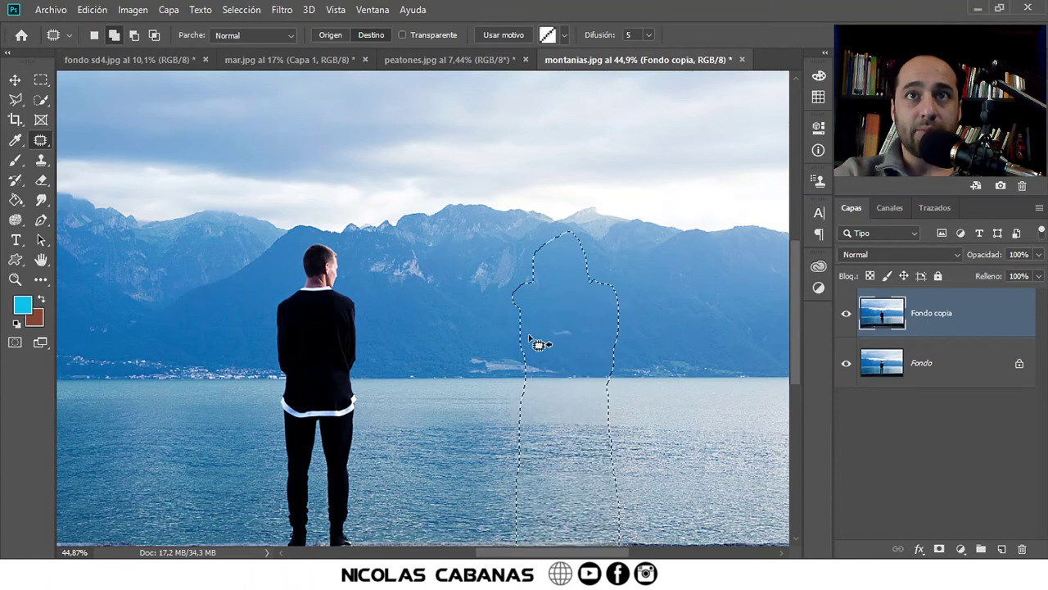
left_click_drag(521, 306, 528, 390)
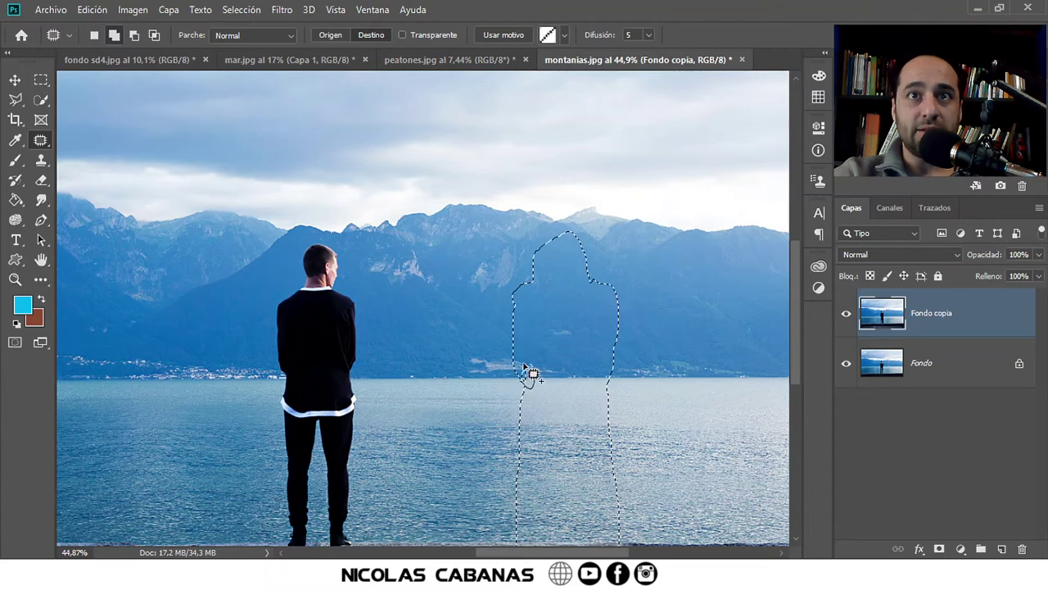
left_click_drag(560, 363, 311, 361)
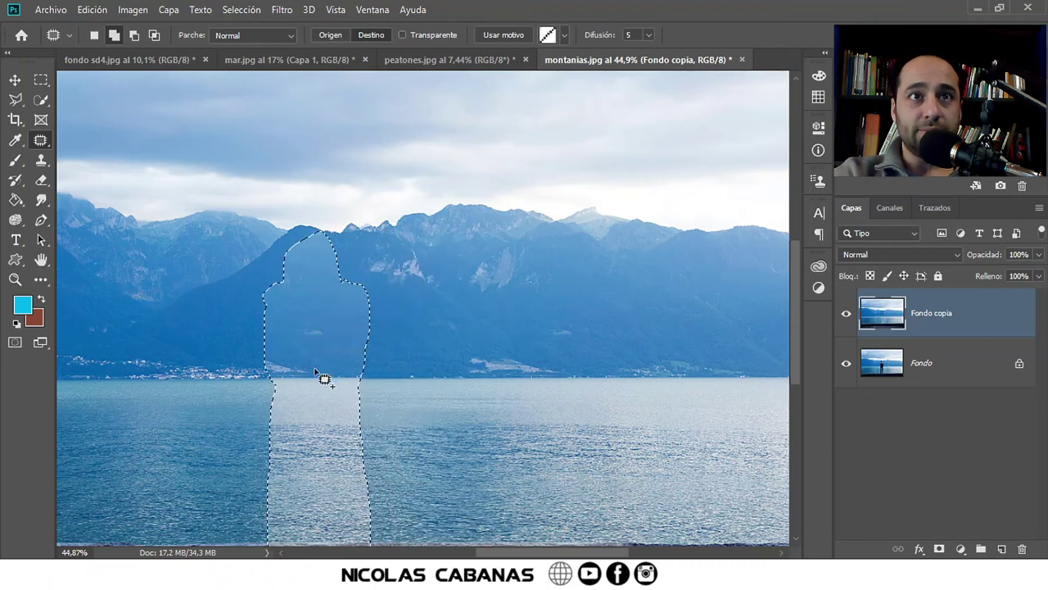
Zoom in on the patched spot and fill the man's outline with the sea beside him.
left_click_drag(379, 466, 402, 265)
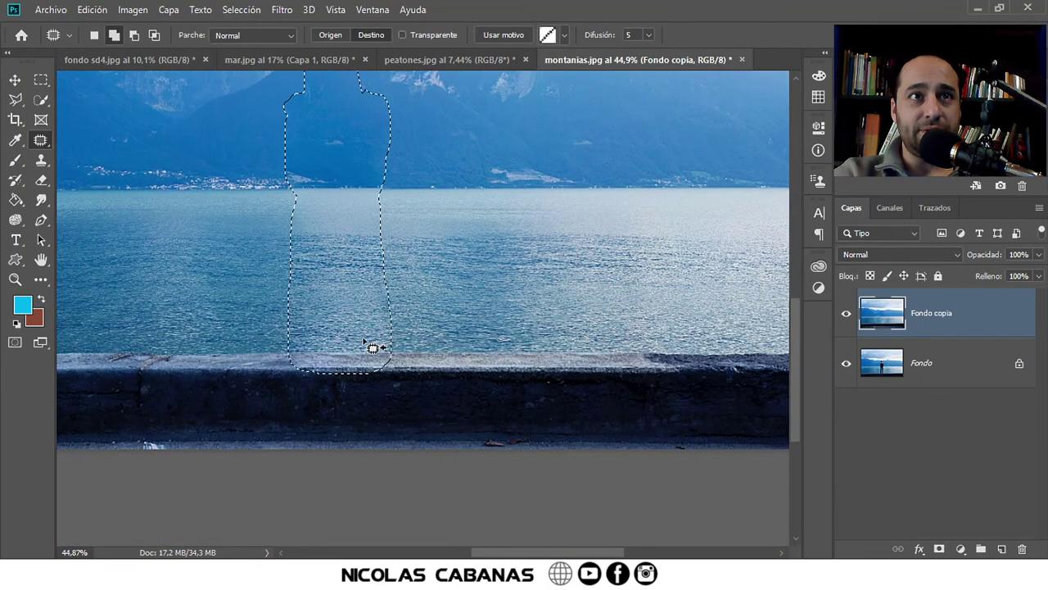
key("z")
left_click_drag(372, 348, 402, 358)
mouse_move(155, 385)
left_mouse_down()
mouse_move(433, 387)
mouse_move(438, 463)
left_mouse_up()
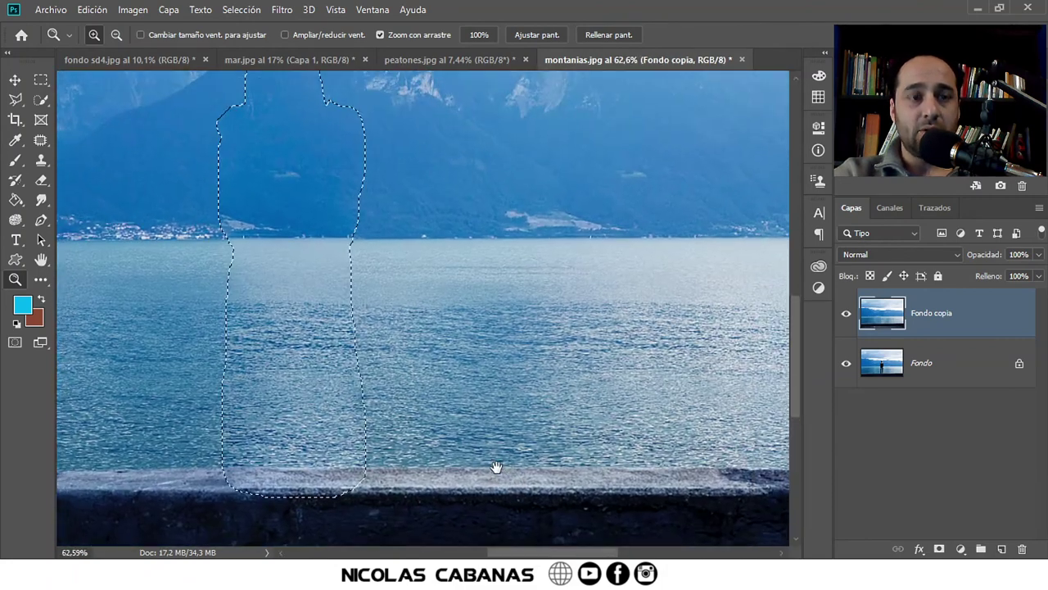
key("j")
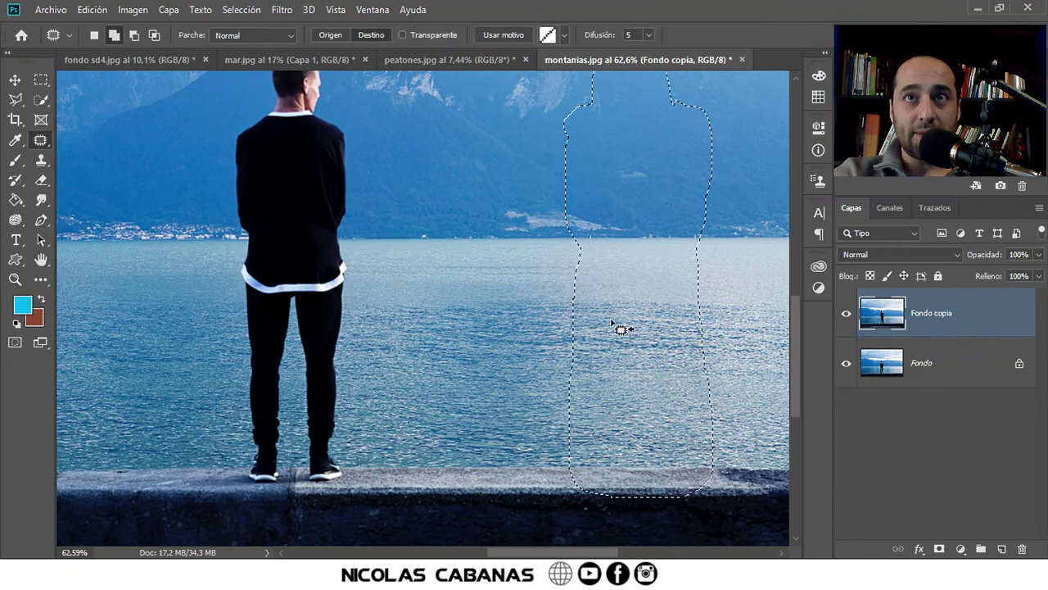
mouse_move(660, 351)
left_mouse_down()
mouse_move(529, 387)
mouse_move(280, 380)
left_mouse_up()
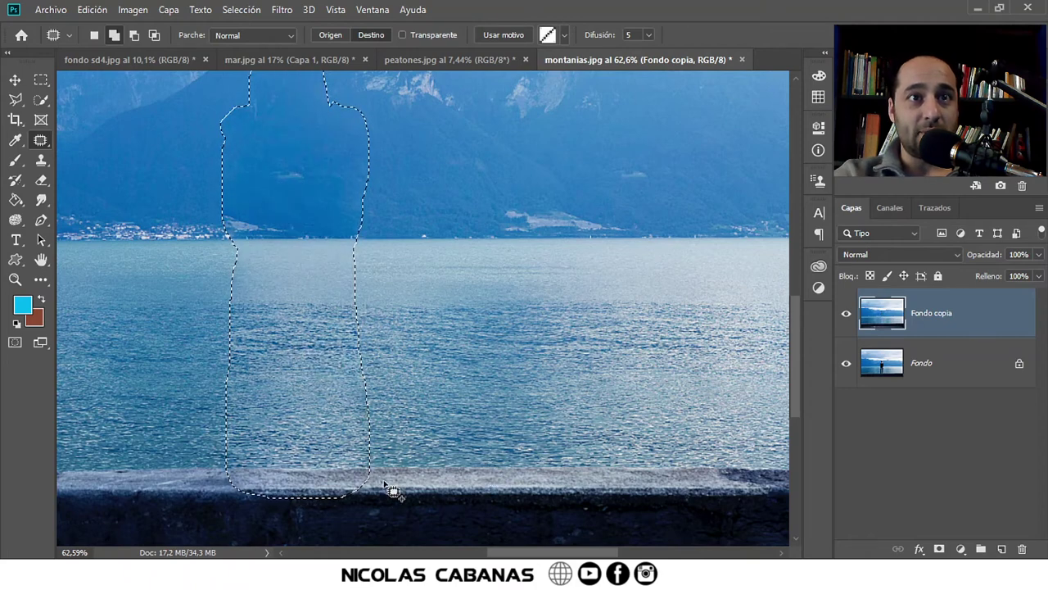
Deselect the patch and zoom in on the mountains and shoreline village.
scroll(369, 506, "up", 3)
scroll(364, 508, "up", 3)
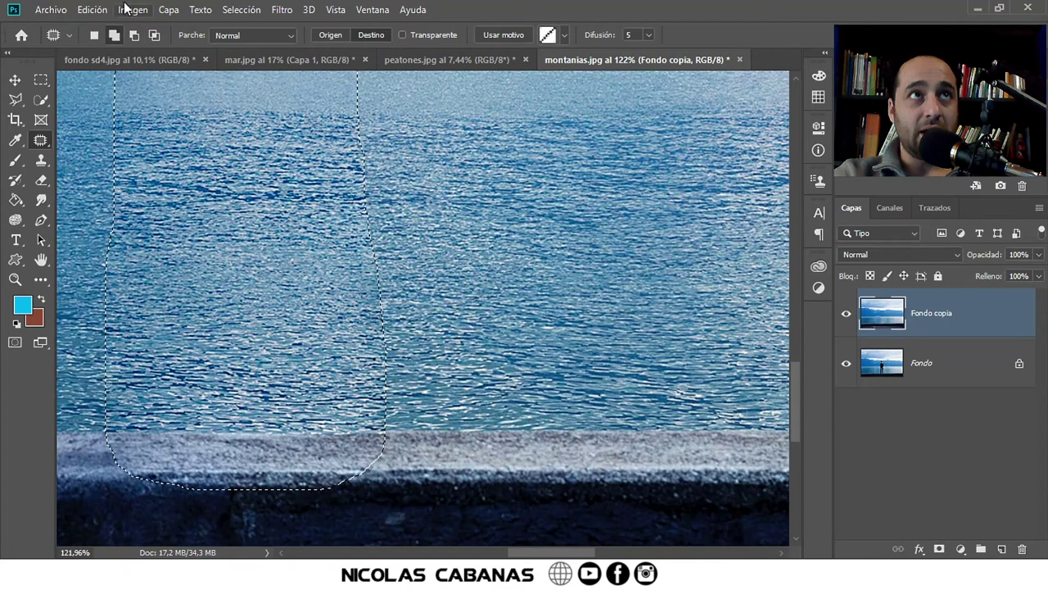
key("ctrl+d")
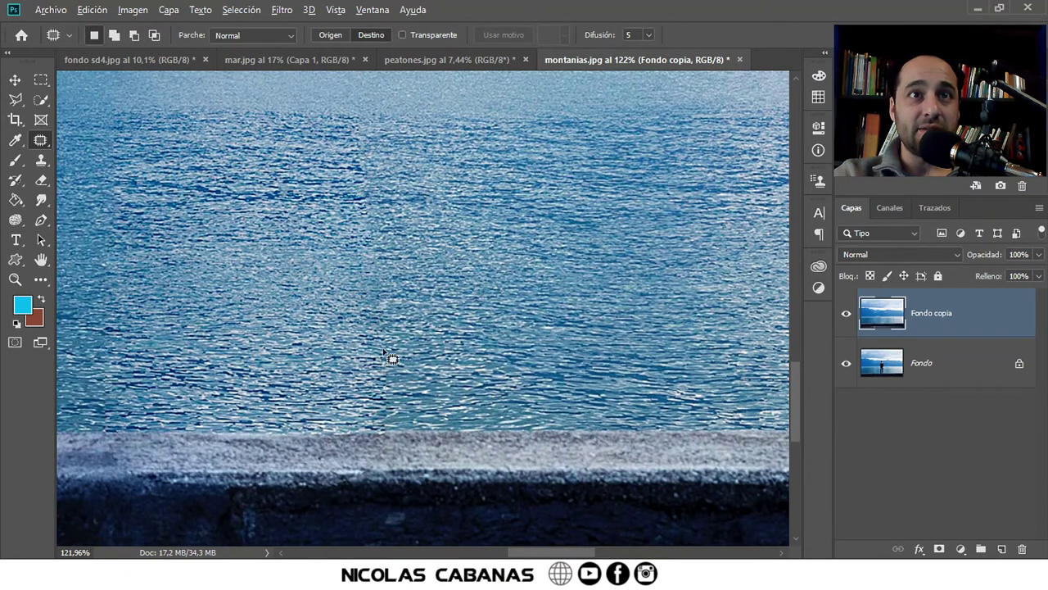
scroll(316, 421, "up", 5)
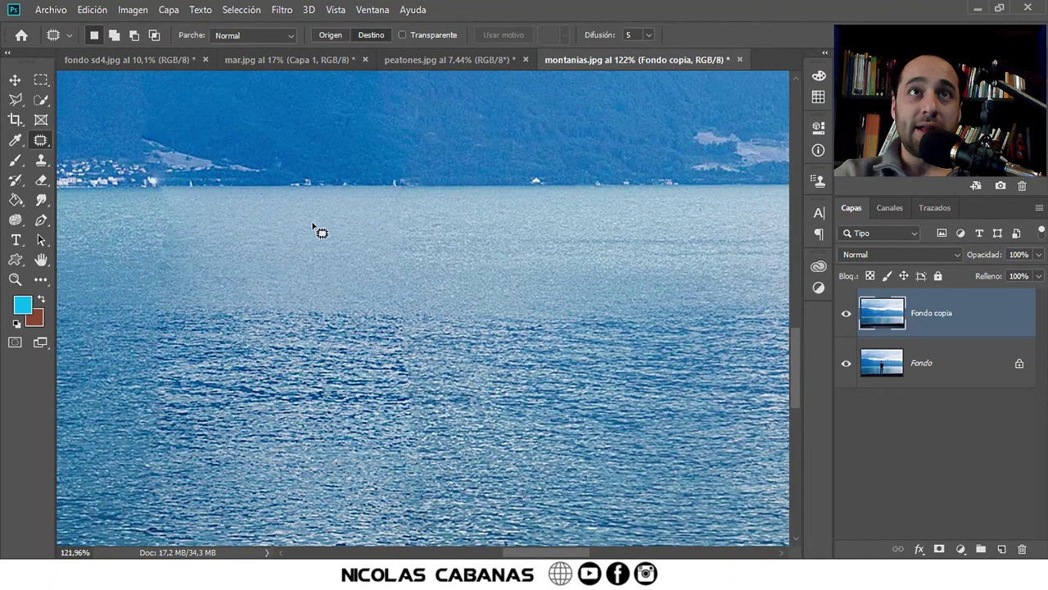
left_click_drag(316, 230, 339, 342)
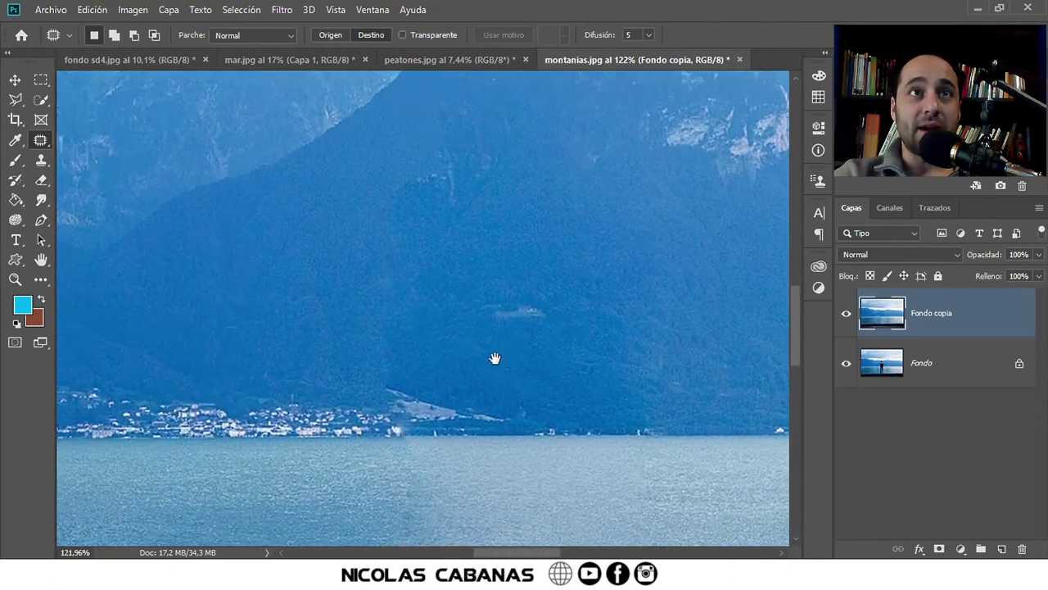
scroll(440, 445, "up", 2)
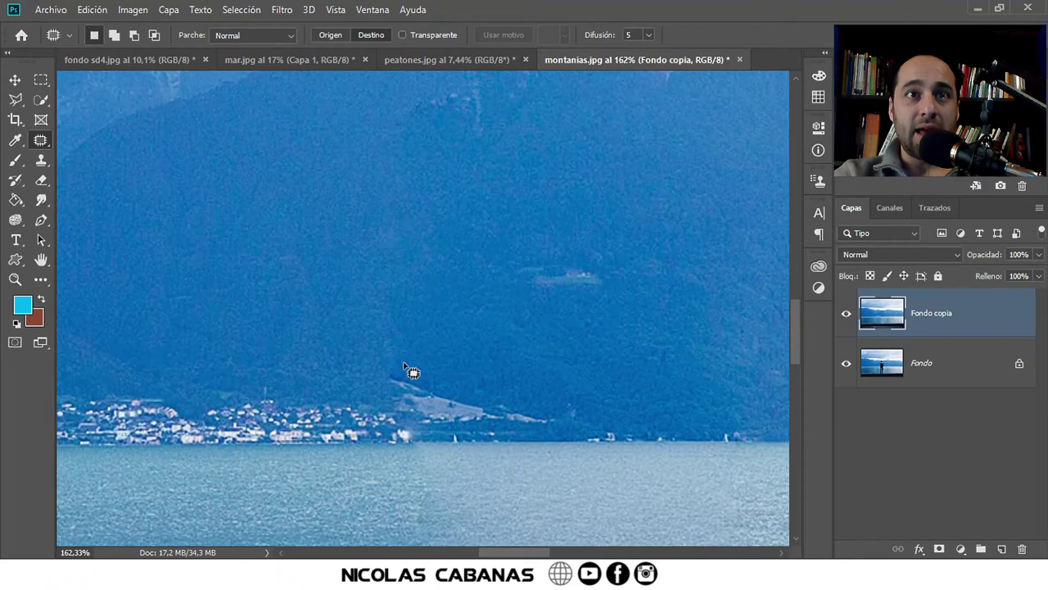
left_click_drag(454, 403, 430, 265)
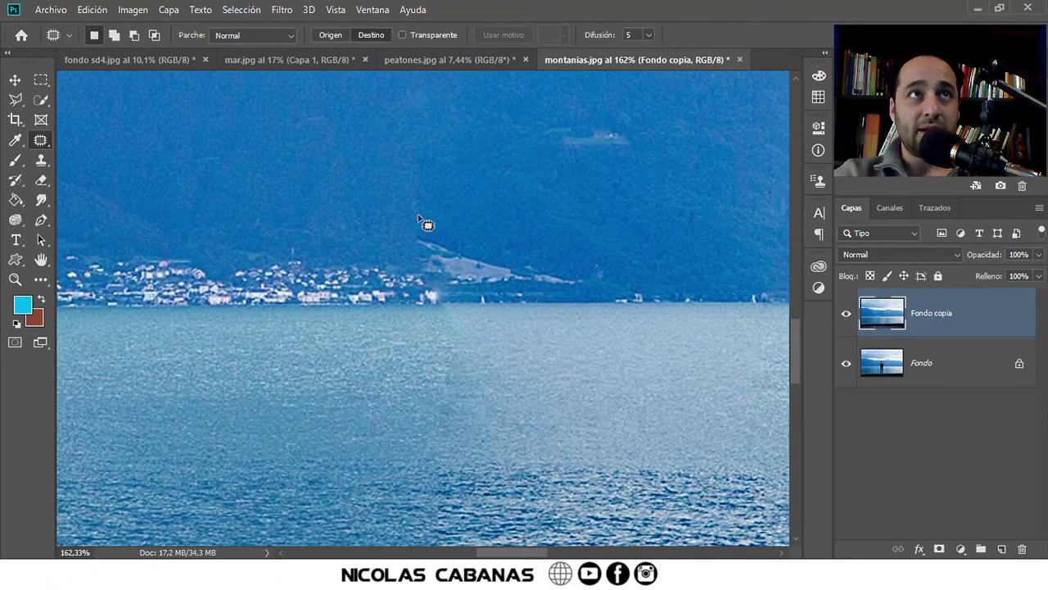
Patch the smeared village area with nearby houses and outline another section to fix.
mouse_move(248, 264)
left_mouse_down()
mouse_move(392, 254)
mouse_move(250, 250)
left_mouse_up()
mouse_move(313, 292)
left_mouse_down()
mouse_move(501, 292)
mouse_move(483, 289)
left_mouse_up()
key("ctrl+d")
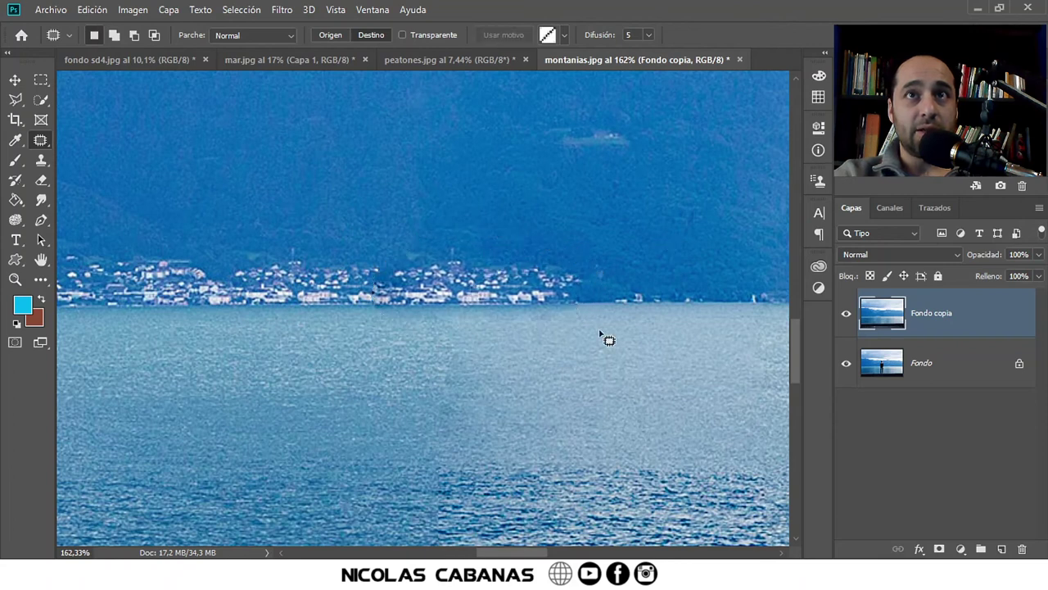
mouse_move(338, 282)
left_mouse_down()
mouse_move(337, 296)
mouse_move(403, 299)
left_mouse_up()
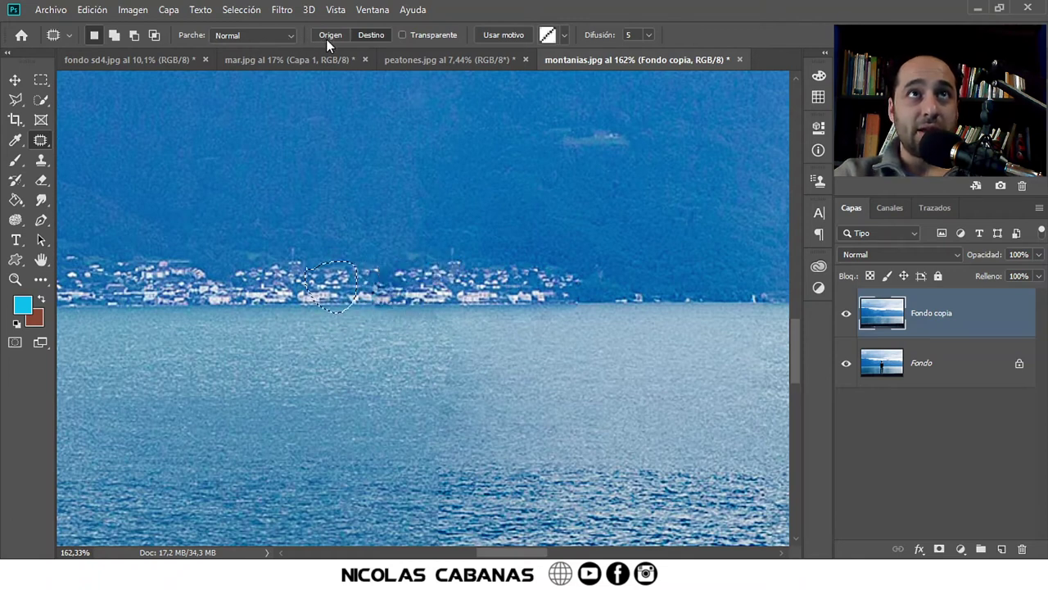
Set Parche to 'Según el contenido' and patch the village gap from nearby houses.
left_click(262, 35)
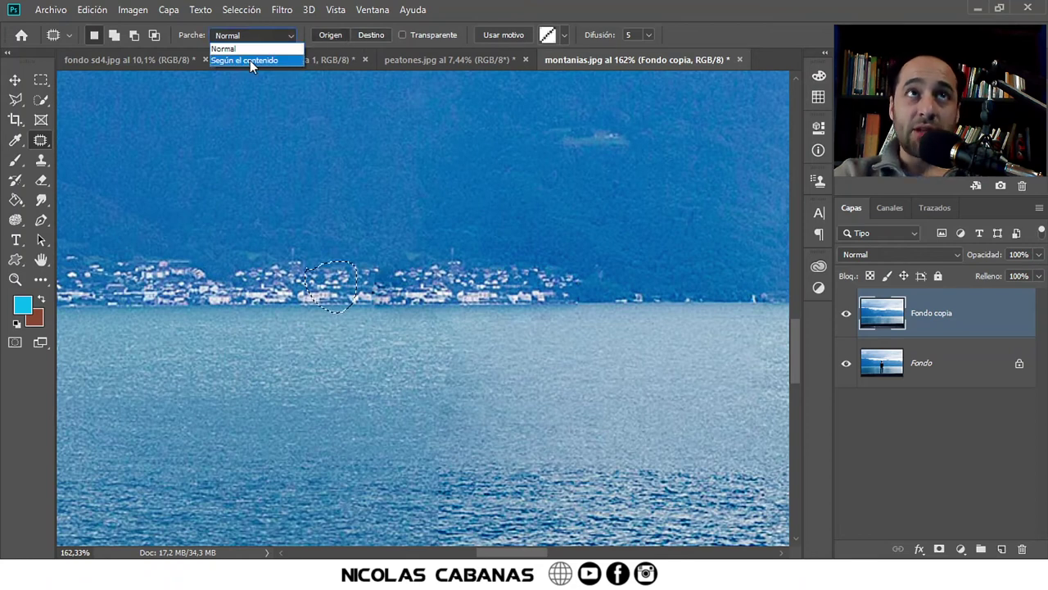
left_click(250, 60)
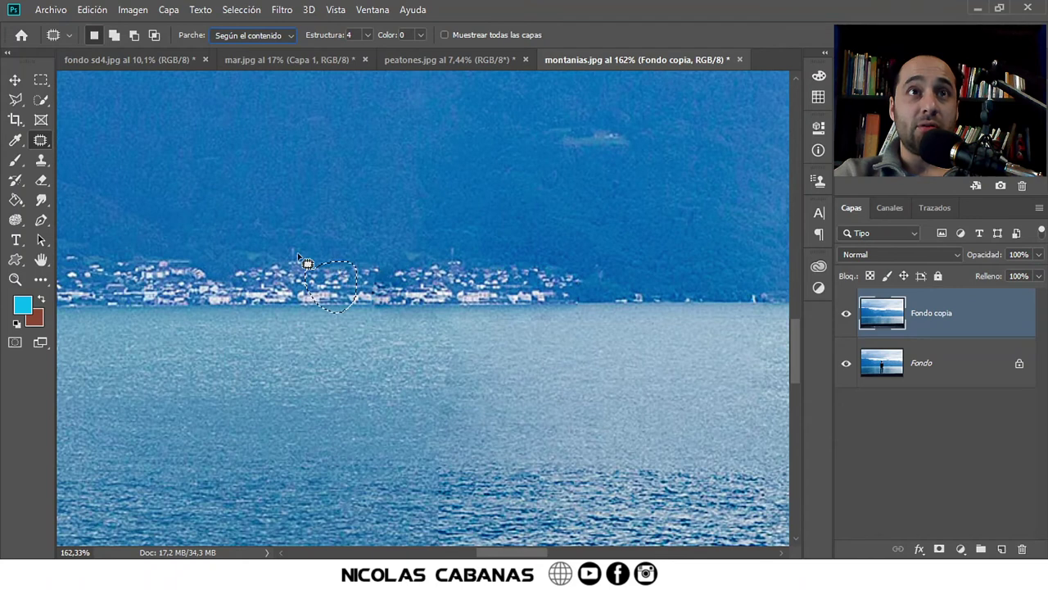
mouse_move(321, 254)
left_mouse_down()
mouse_move(361, 287)
mouse_move(391, 289)
left_mouse_up()
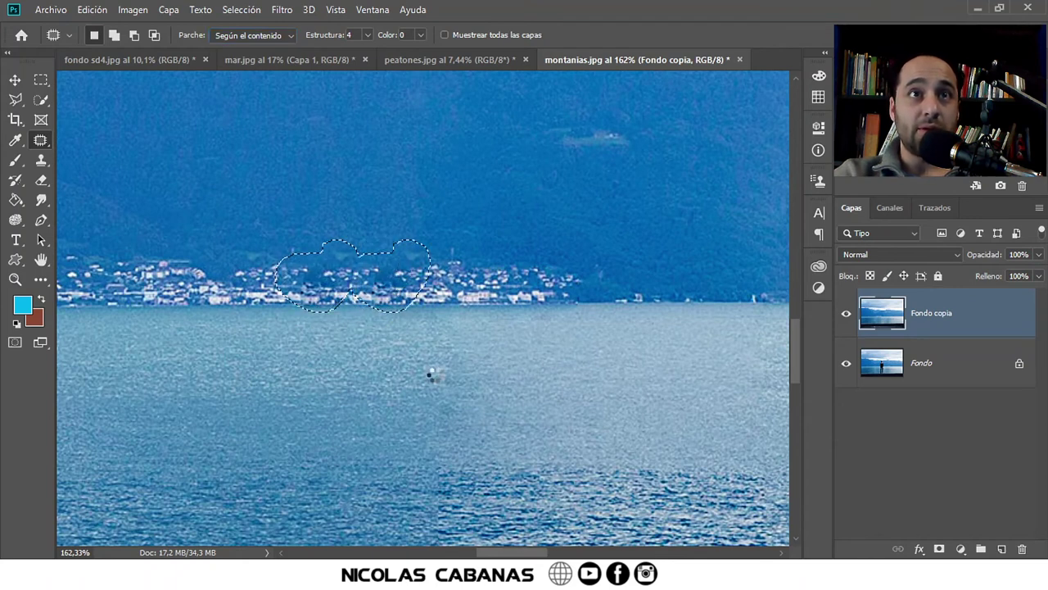
left_click(430, 374)
mouse_move(376, 252)
left_mouse_down()
mouse_move(425, 312)
mouse_move(376, 252)
mouse_move(311, 282)
left_mouse_up()
left_click(292, 374)
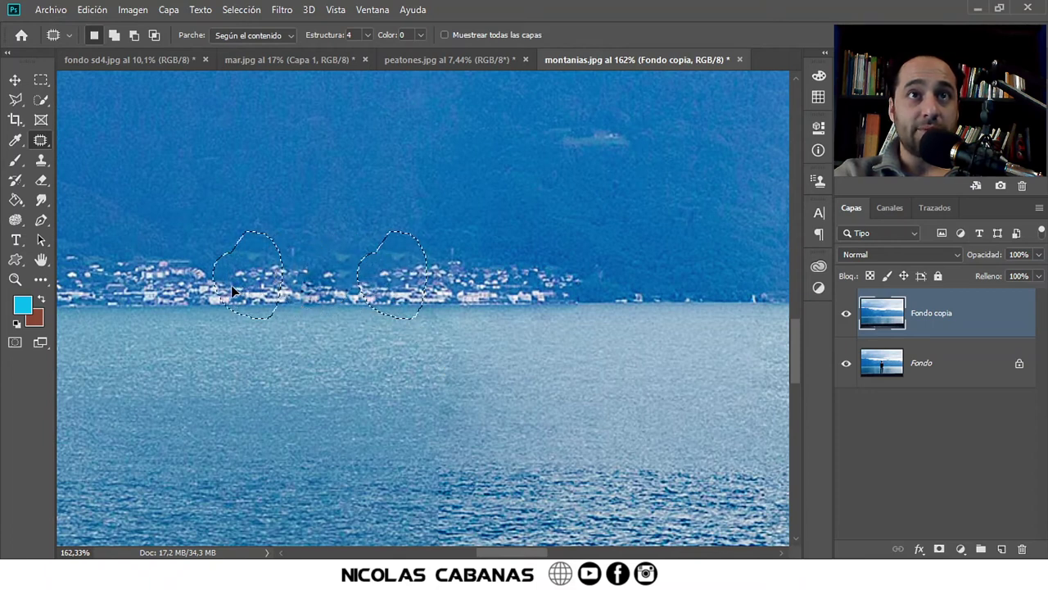
Patch another village section from a clean area, deselect, and zoom out.
left_click_drag(290, 324, 283, 324)
left_click_drag(194, 288, 175, 290)
left_click(272, 379)
key("z")
left_click_drag(441, 333, 374, 320)
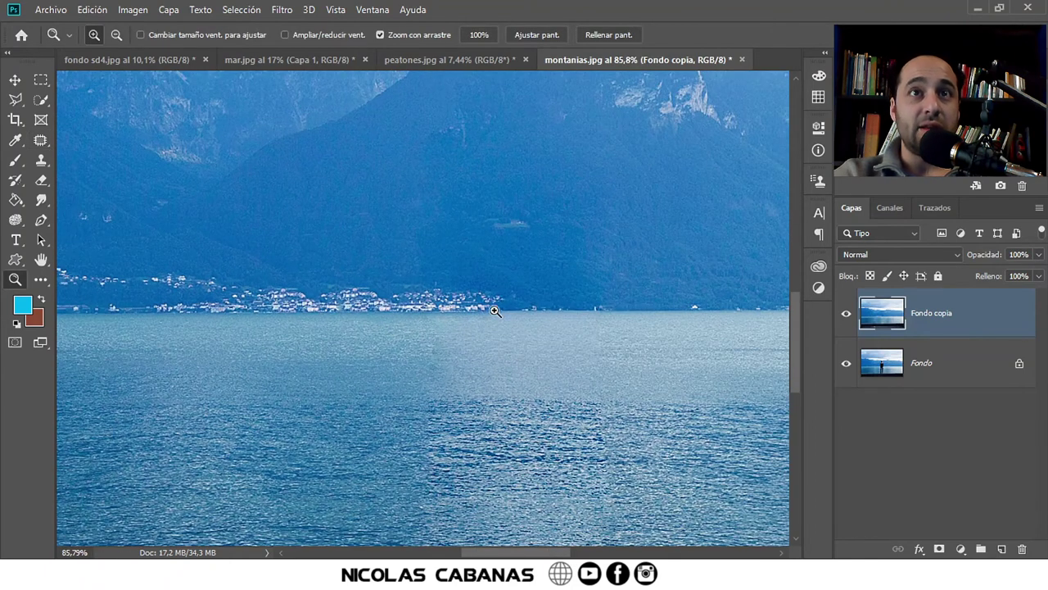
left_click_drag(480, 320, 412, 327)
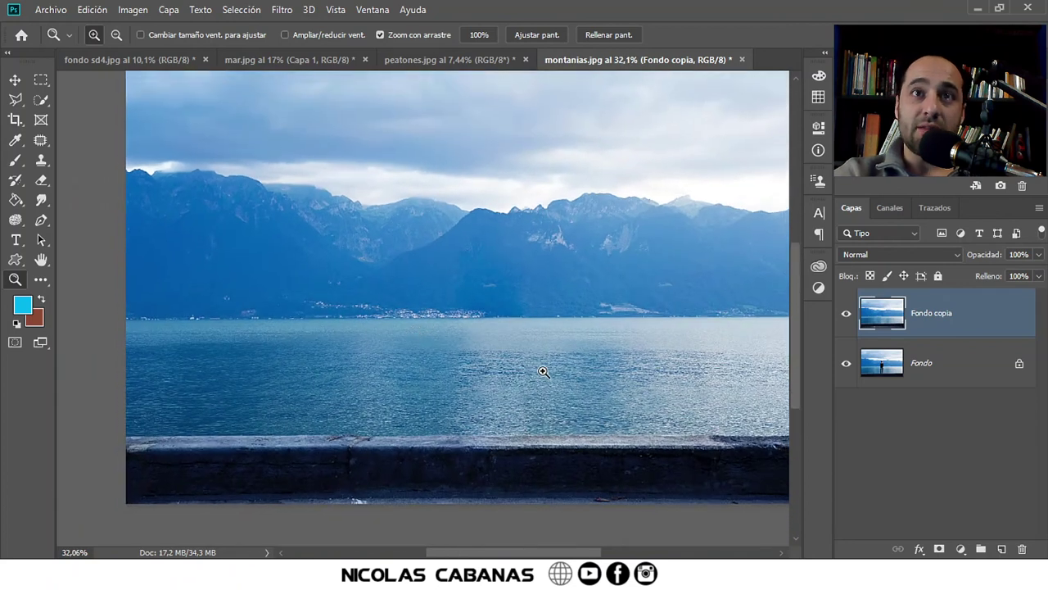
mouse_move(514, 388)
left_mouse_down()
mouse_move(476, 387)
mouse_move(490, 393)
left_mouse_up()
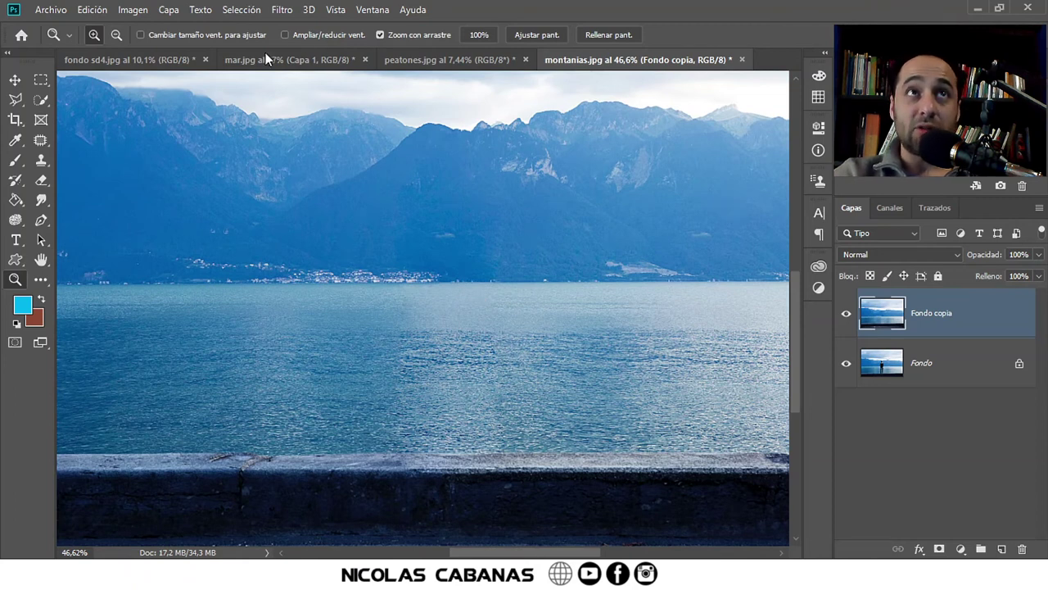
key("j")
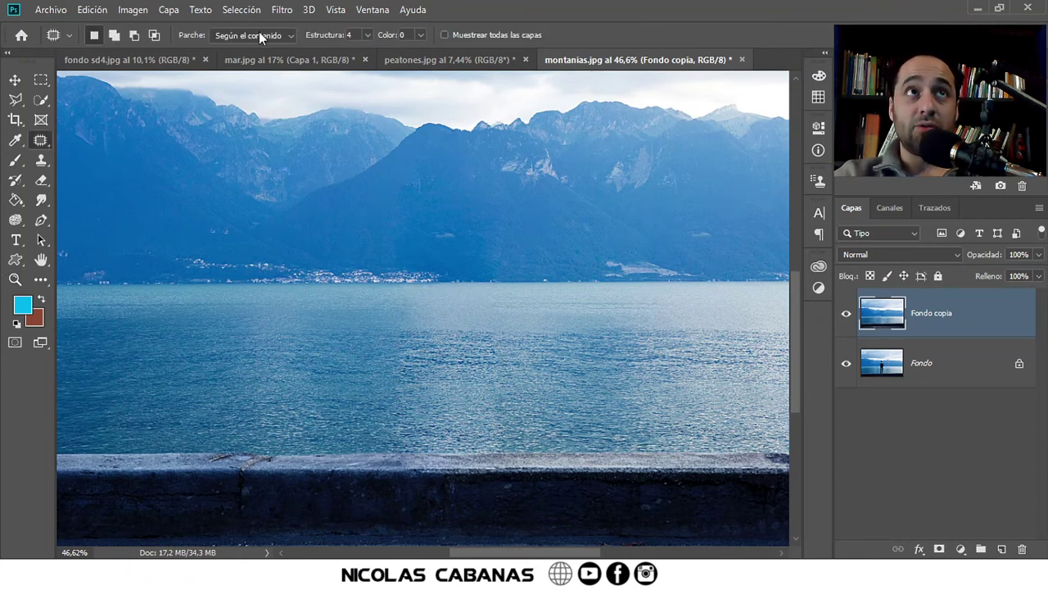
left_click(178, 58)
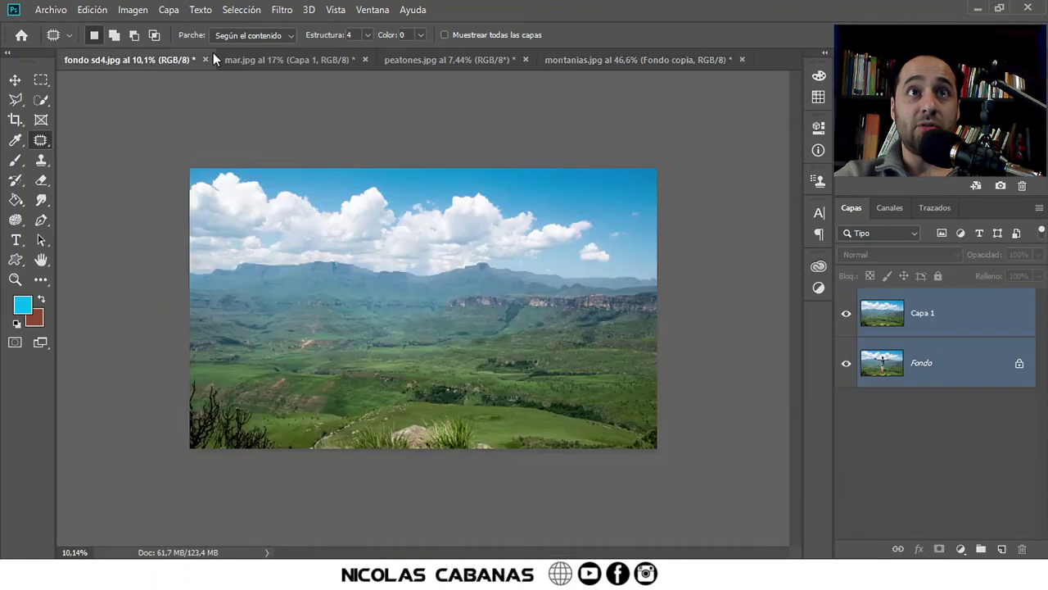
left_click(846, 313)
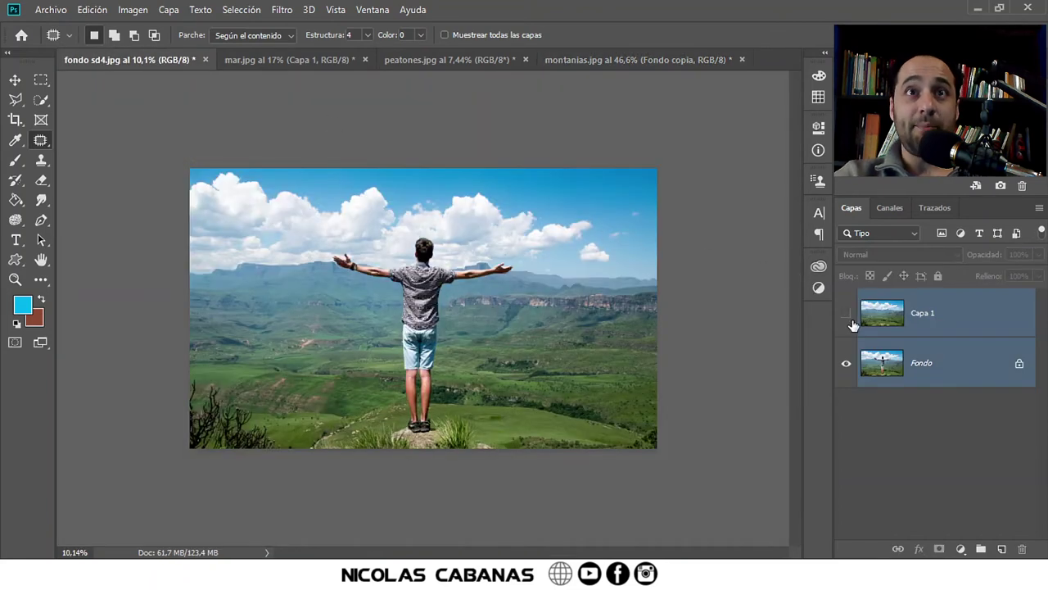
left_click(572, 62)
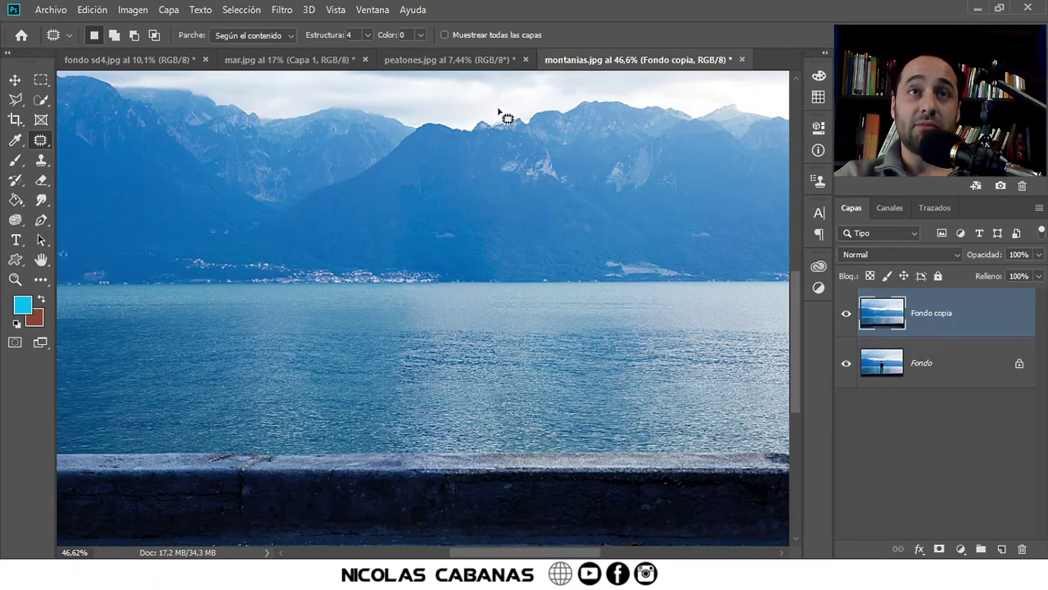
key("z")
Zoom out, reselect the Patch tool, and set its Parche mode to Normal.
scroll(491, 319, "down", 3)
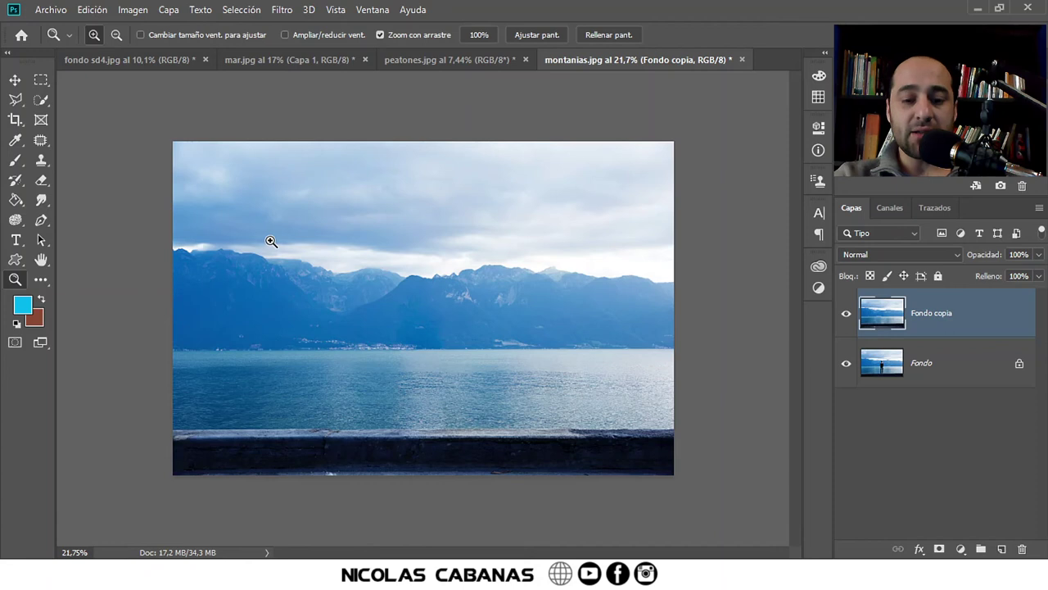
key("j")
left_click(264, 36)
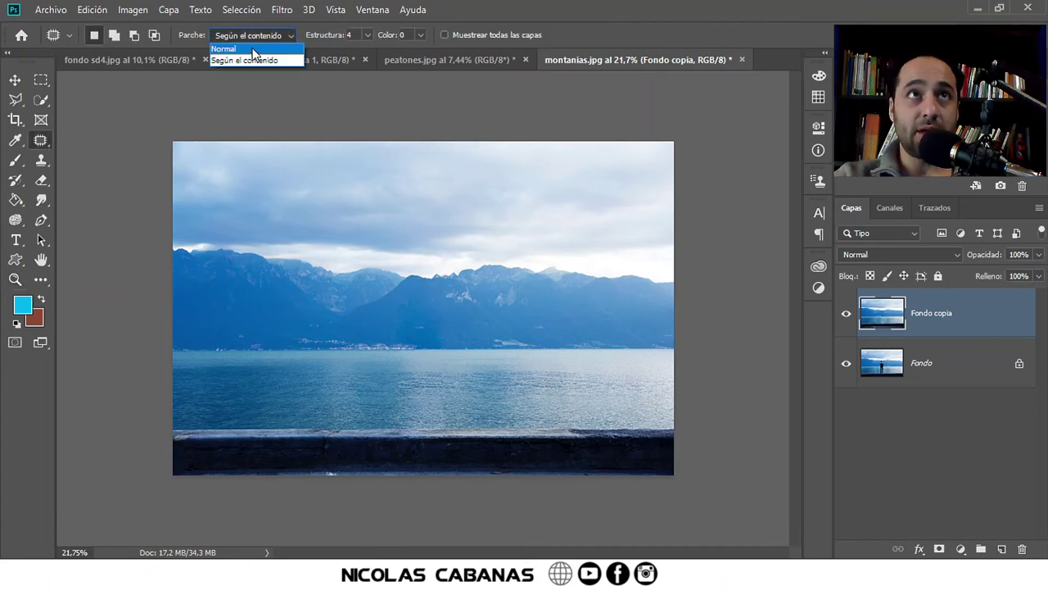
left_click(233, 56)
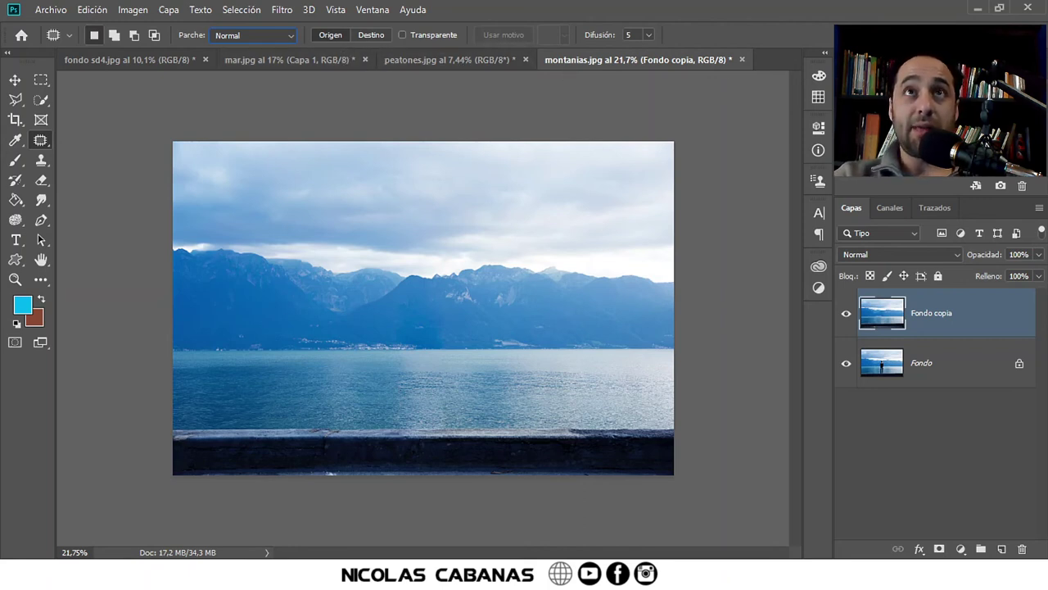
Switch to the peatones.jpg crosswalk photo document.
left_click(428, 62)
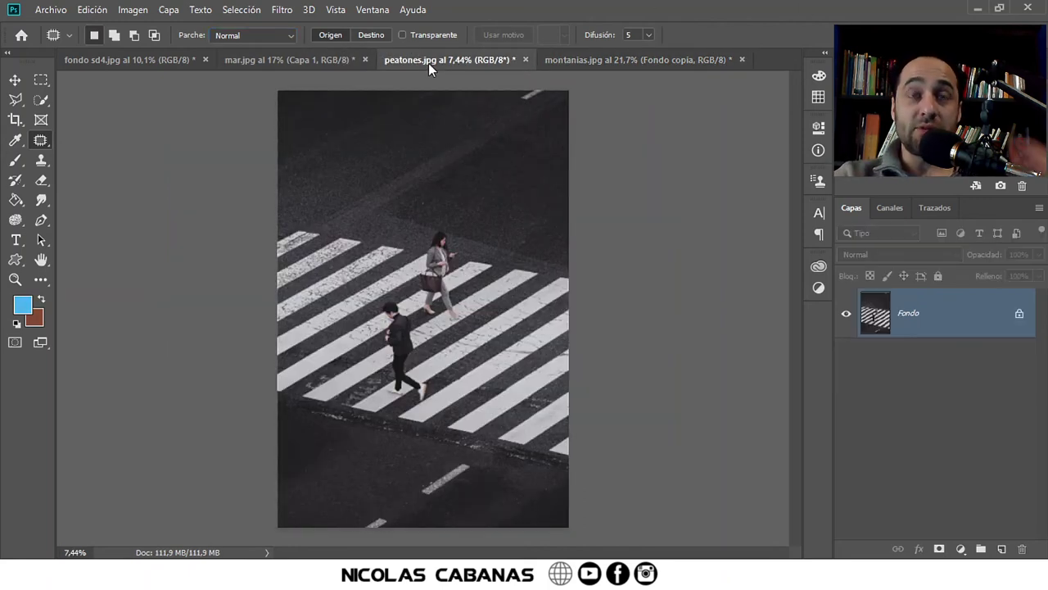